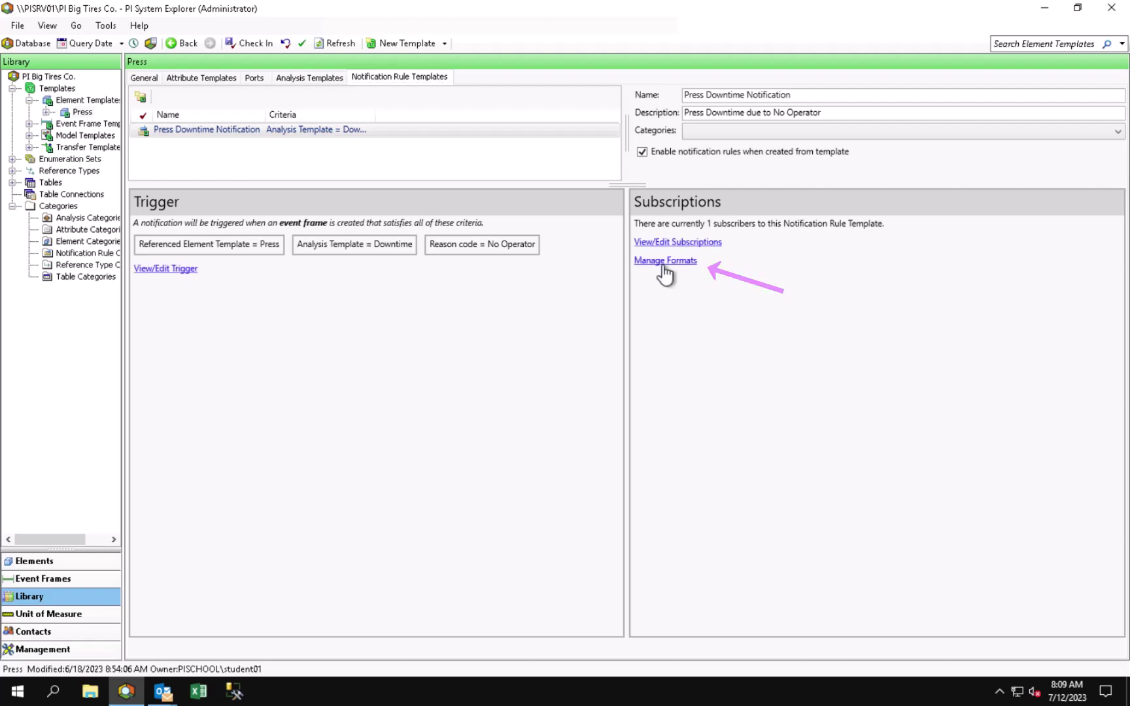
# Open the Press Downtime Notification message formats to view the Global Default Email format
pyautogui.click(663, 262)
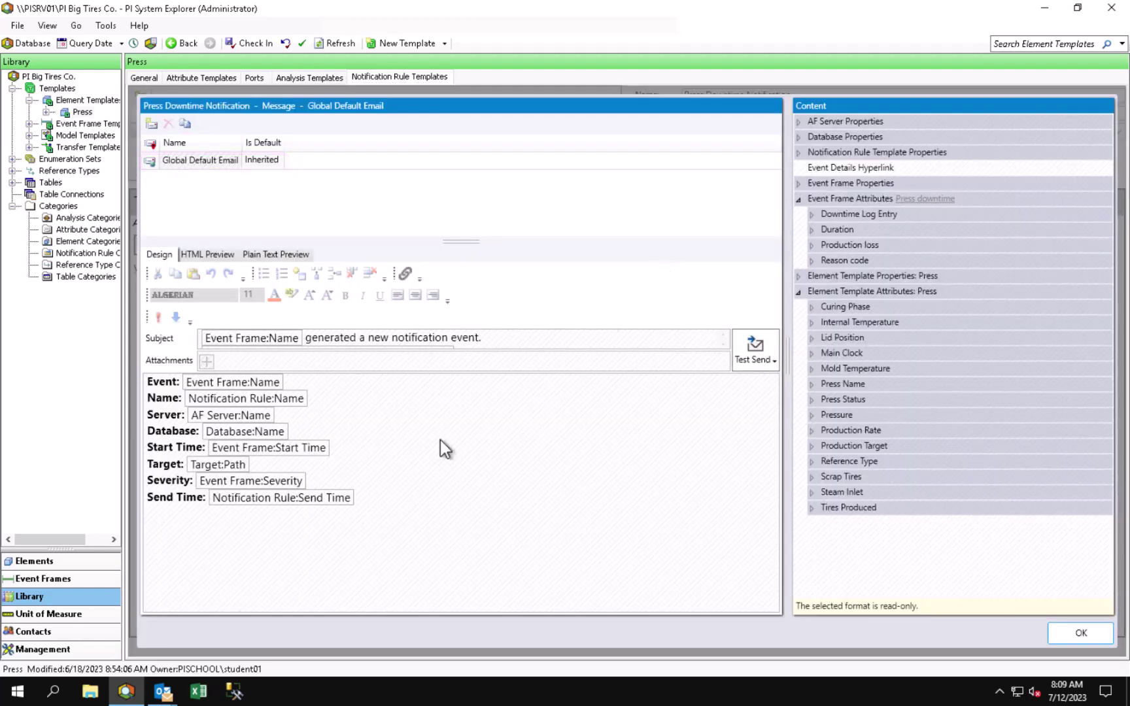
# Bring up the received Downtime MTL.Press.03 notification email in Outlook
pyautogui.click(163, 691)
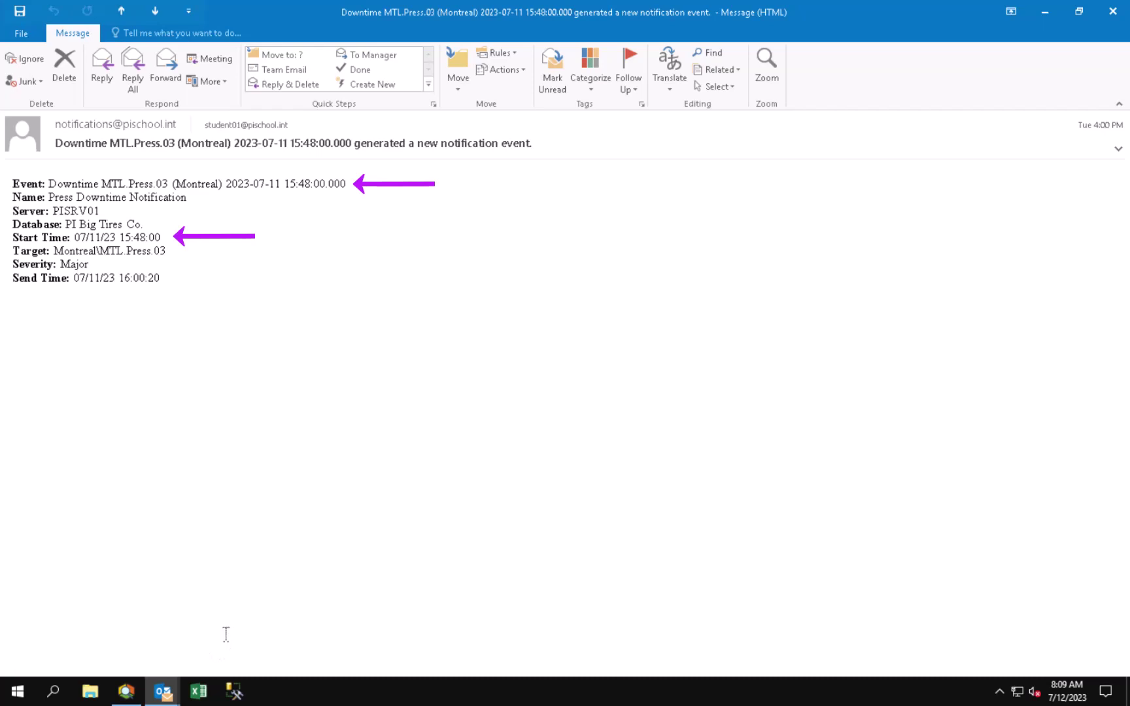
# Close the Outlook email and reopen the Press Downtime Notification message formats
pyautogui.click(1113, 14)
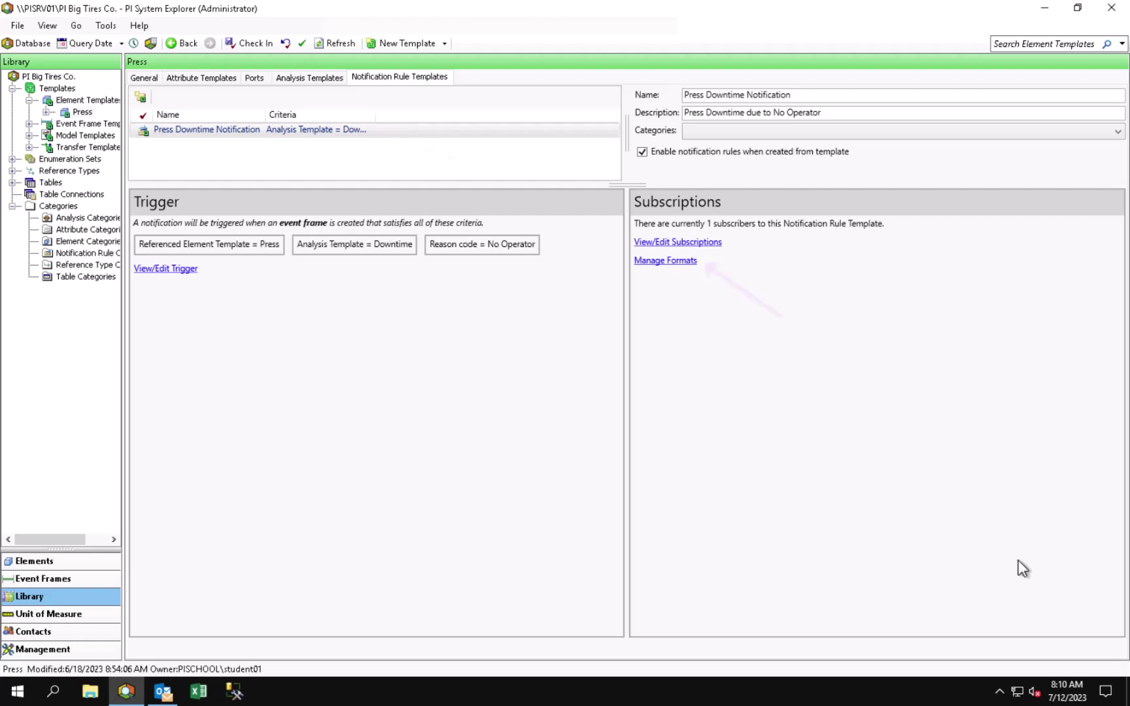
pyautogui.click(691, 261)
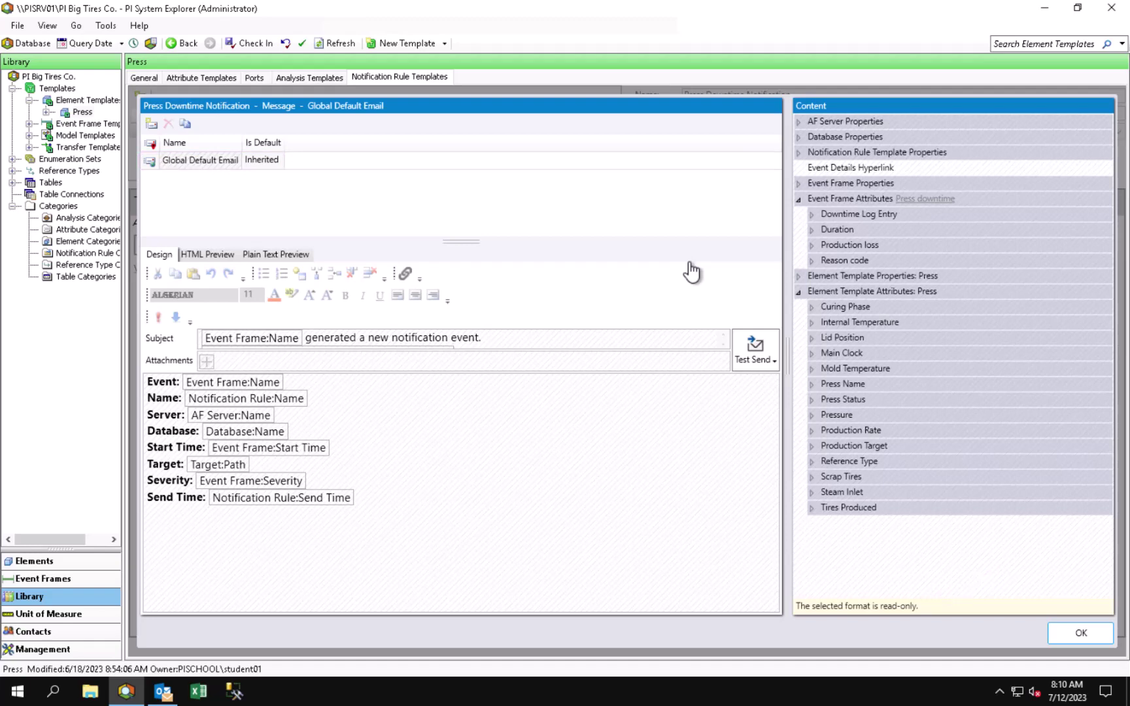
# Duplicate the Global Default Email format and rename the copy 'Equipment Downtime Email'
pyautogui.click(186, 124)
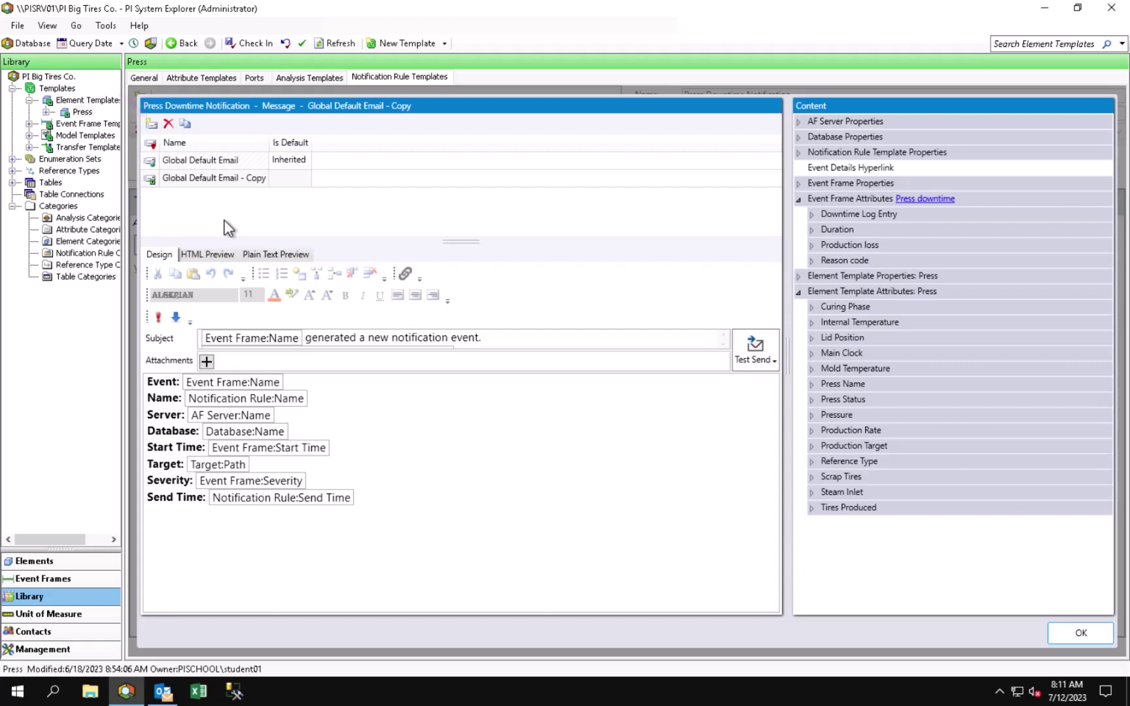
pyautogui.press('F2')
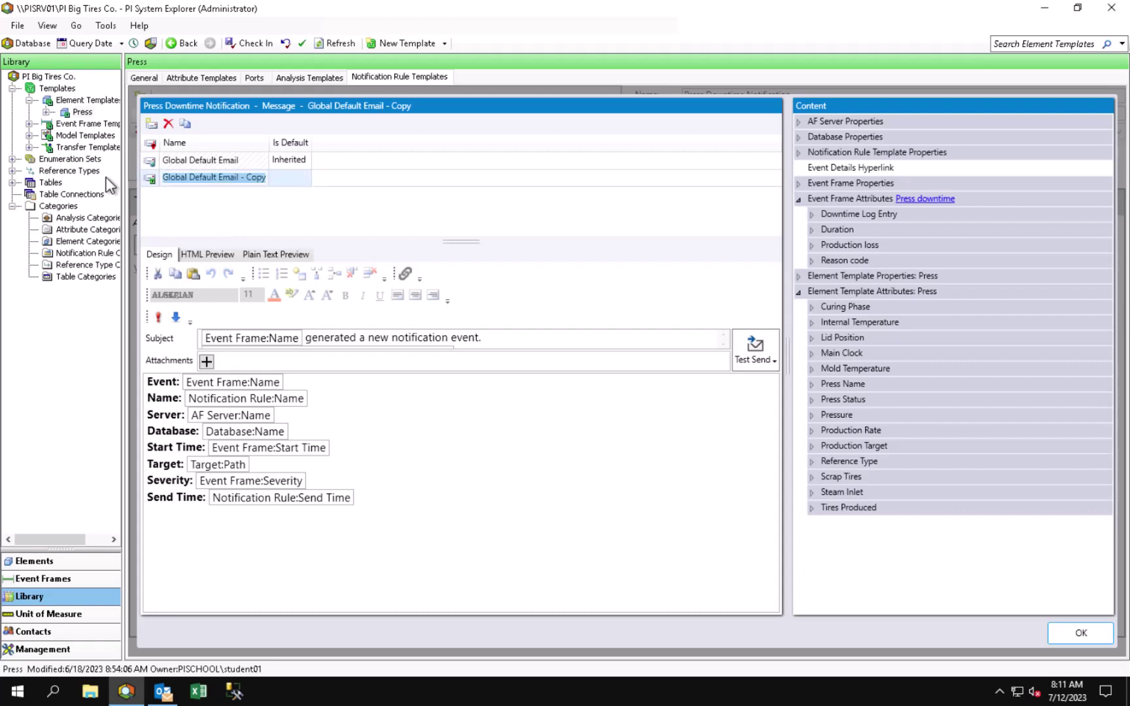
pyautogui.write('Equipment Down')
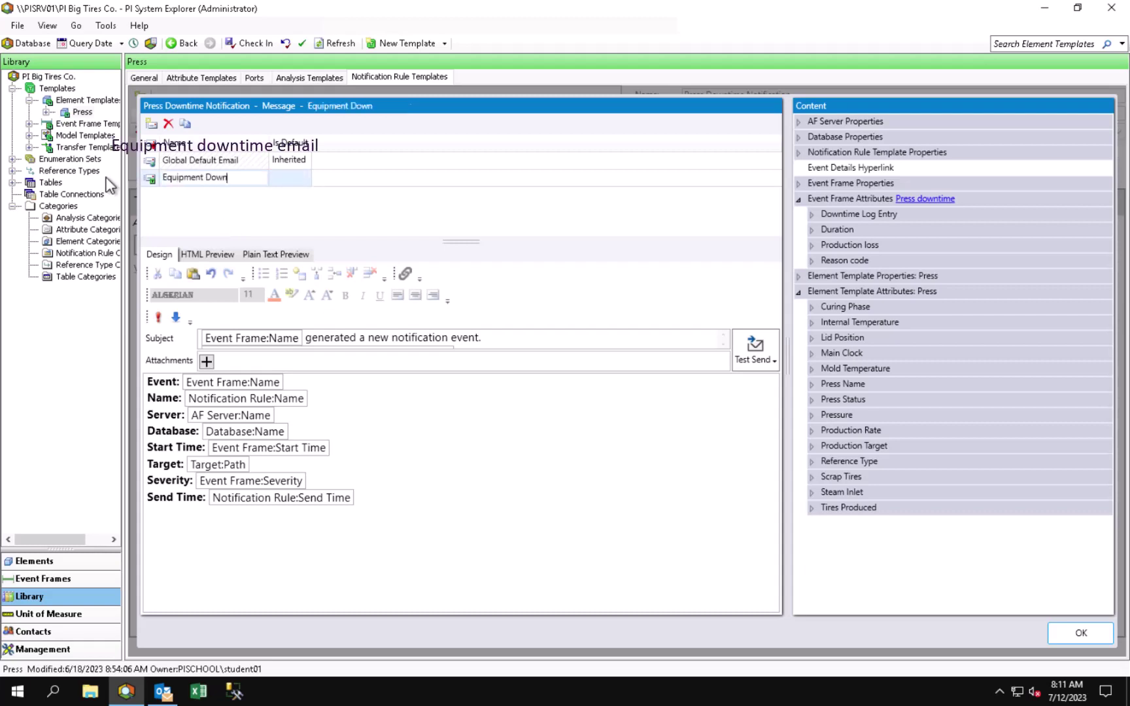
pyautogui.write('time Email')
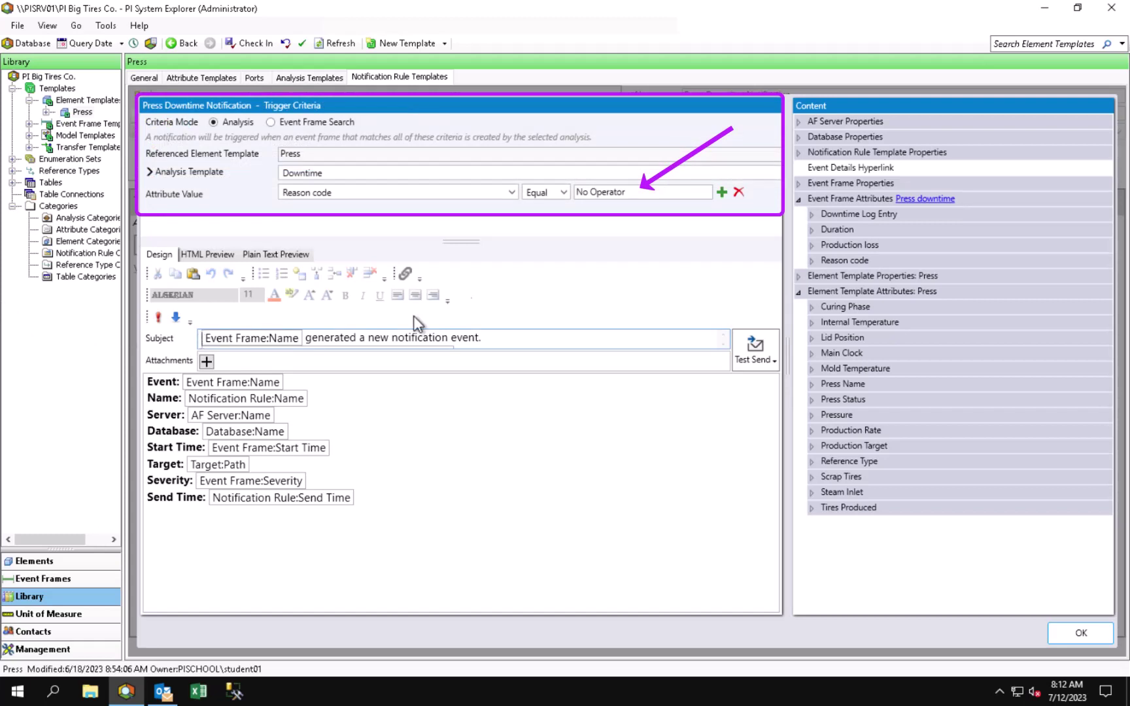
# Replace the subject line with the Reason code's Value At Start Time field
pyautogui.tripleClick(309, 337)
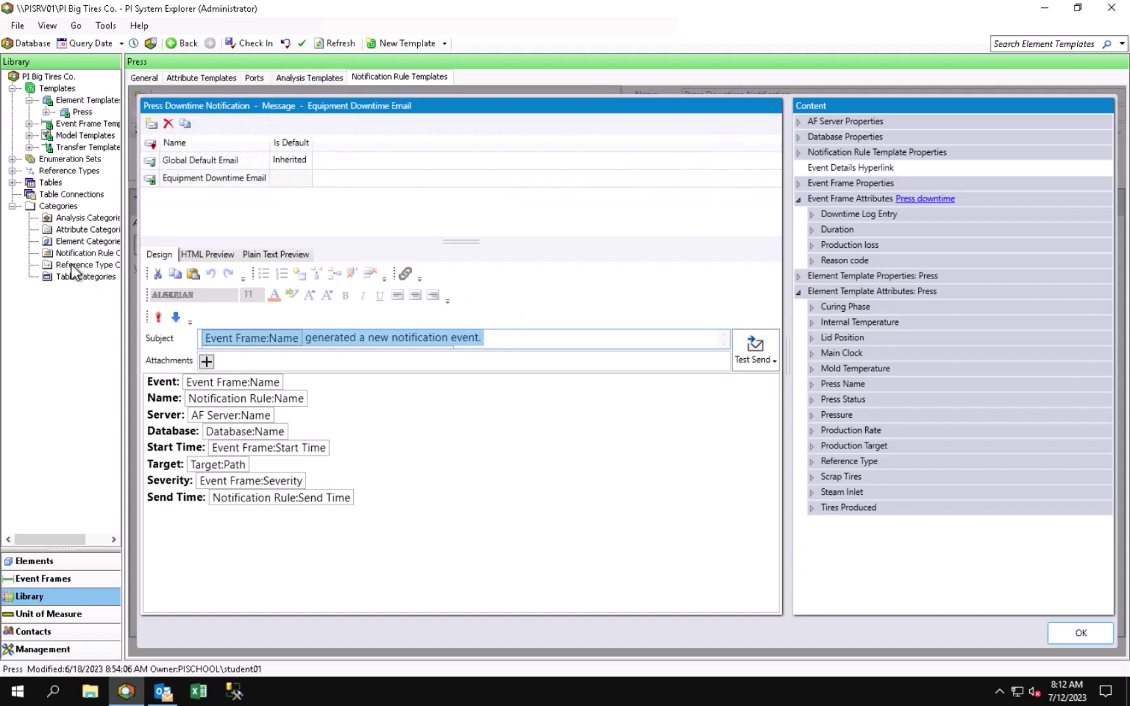
pyautogui.press('BackSpace')
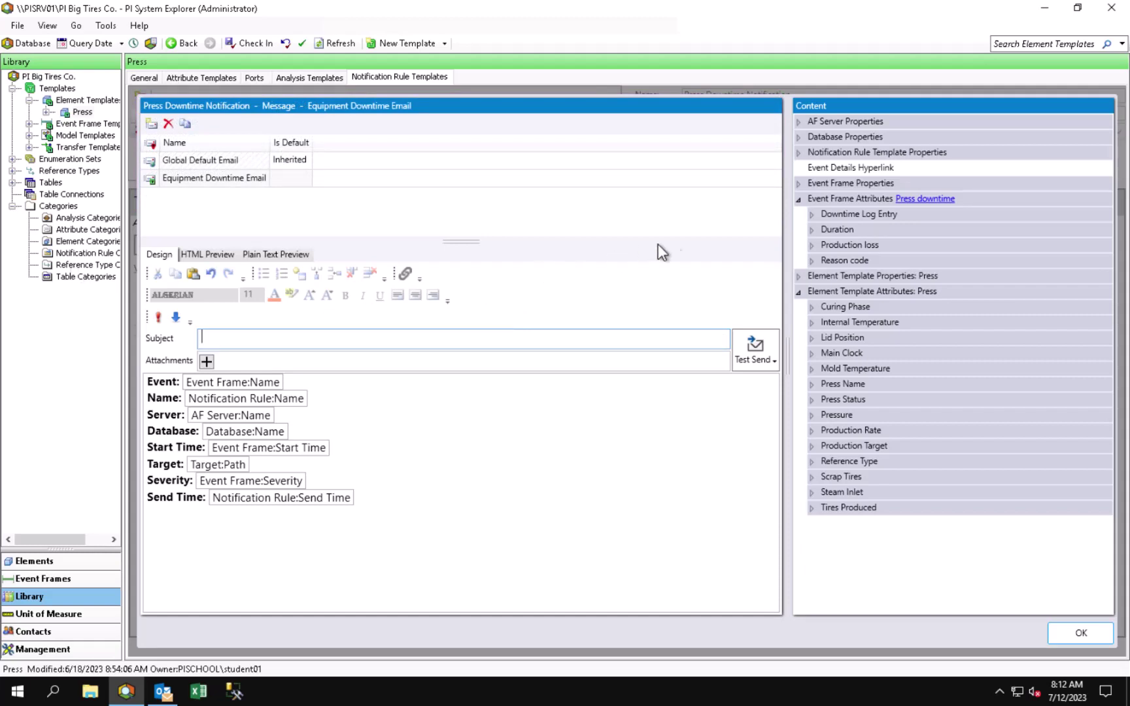
pyautogui.doubleClick(852, 262)
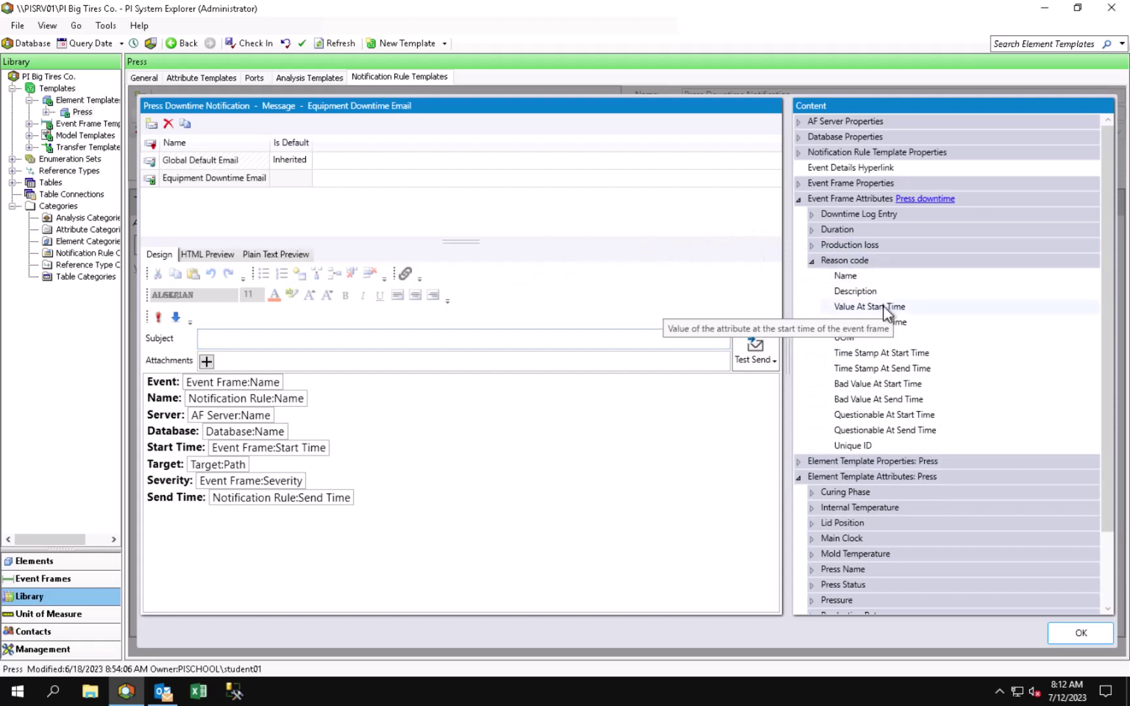
pyautogui.moveTo(881, 307); pyautogui.dragTo(242, 340)
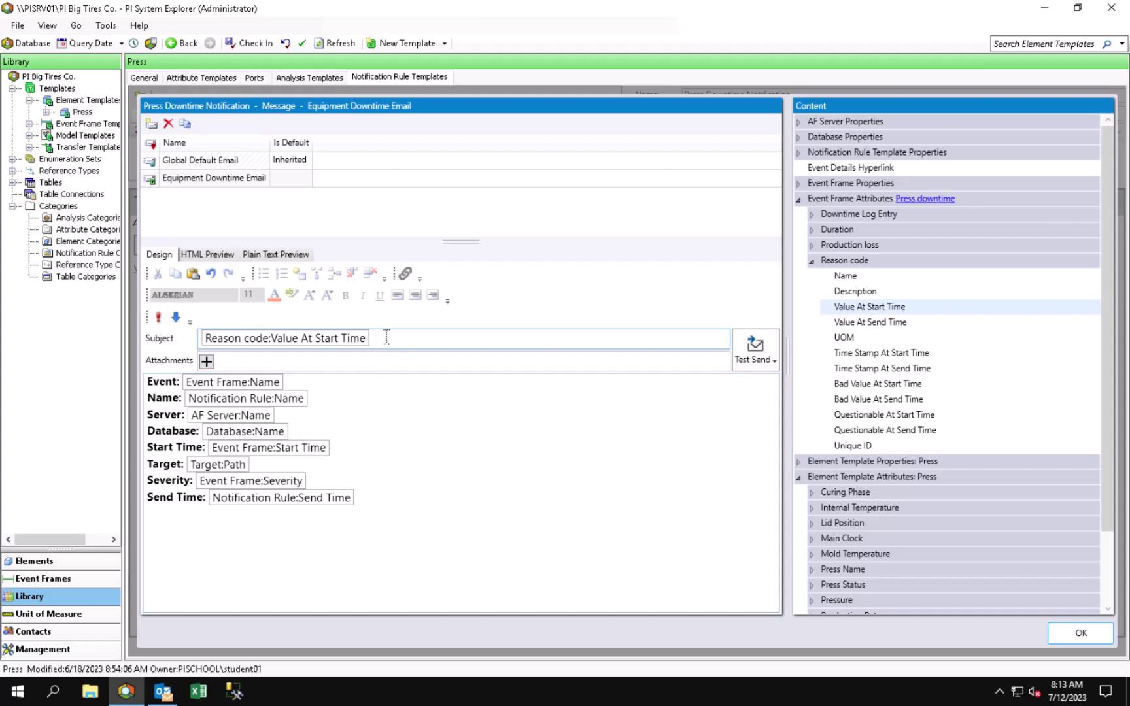
# Append ' occurring on' and the target's Path property to the subject
pyautogui.write('cccurring on')
pyautogui.scroll(-2, 1105, 562)
pyautogui.scroll(-1, 1107, 579)
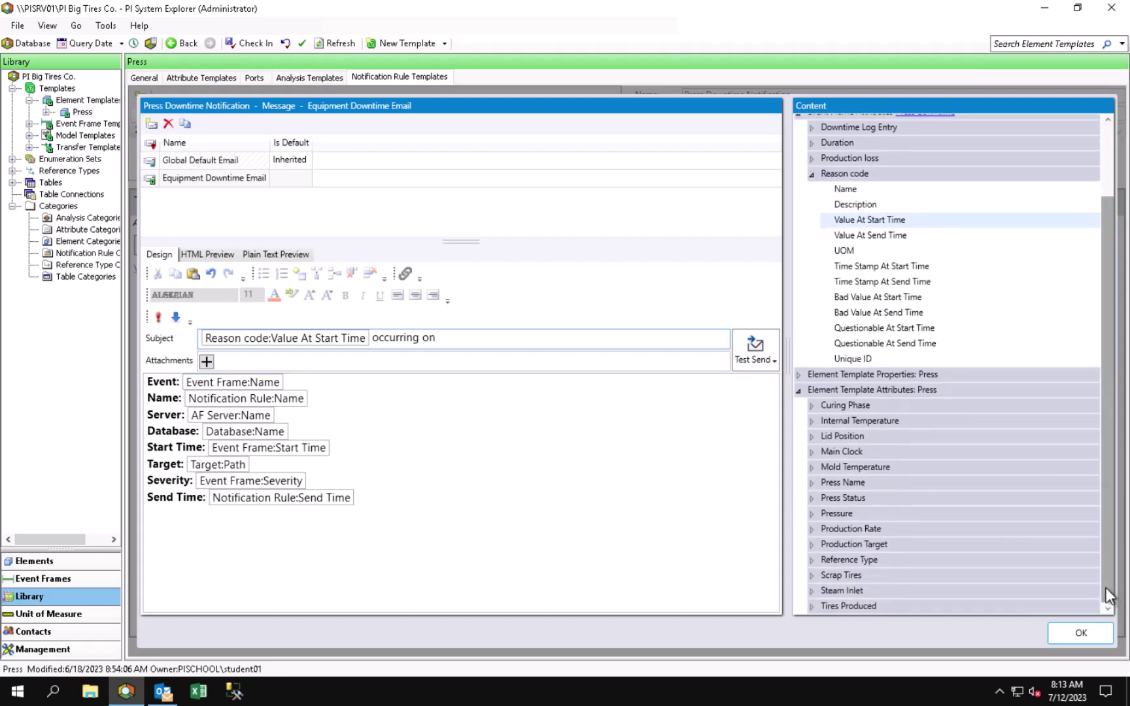
pyautogui.click(799, 375)
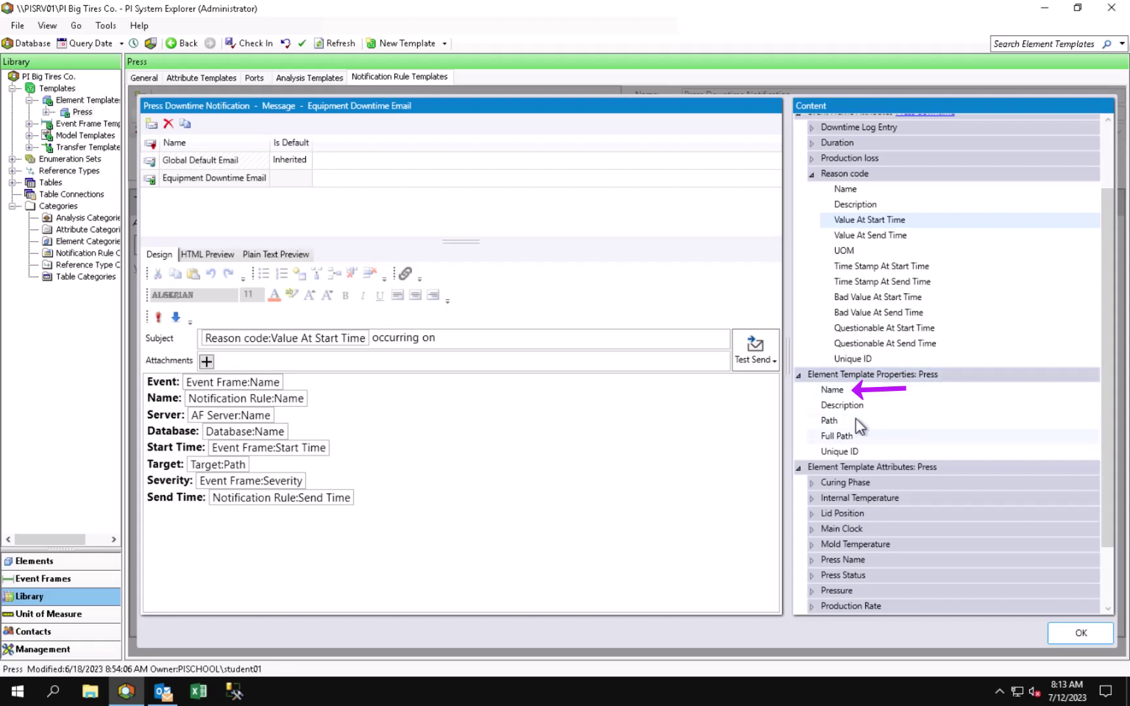
pyautogui.moveTo(855, 418); pyautogui.dragTo(468, 338)
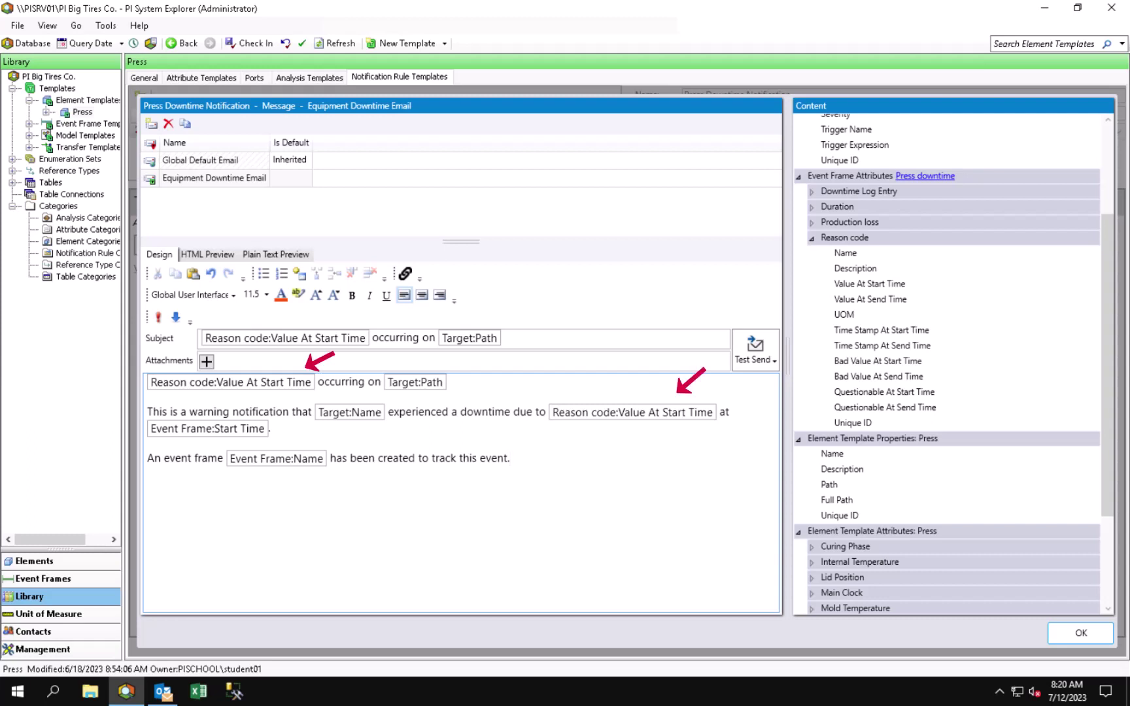
pyautogui.scroll(3, 870, 446)
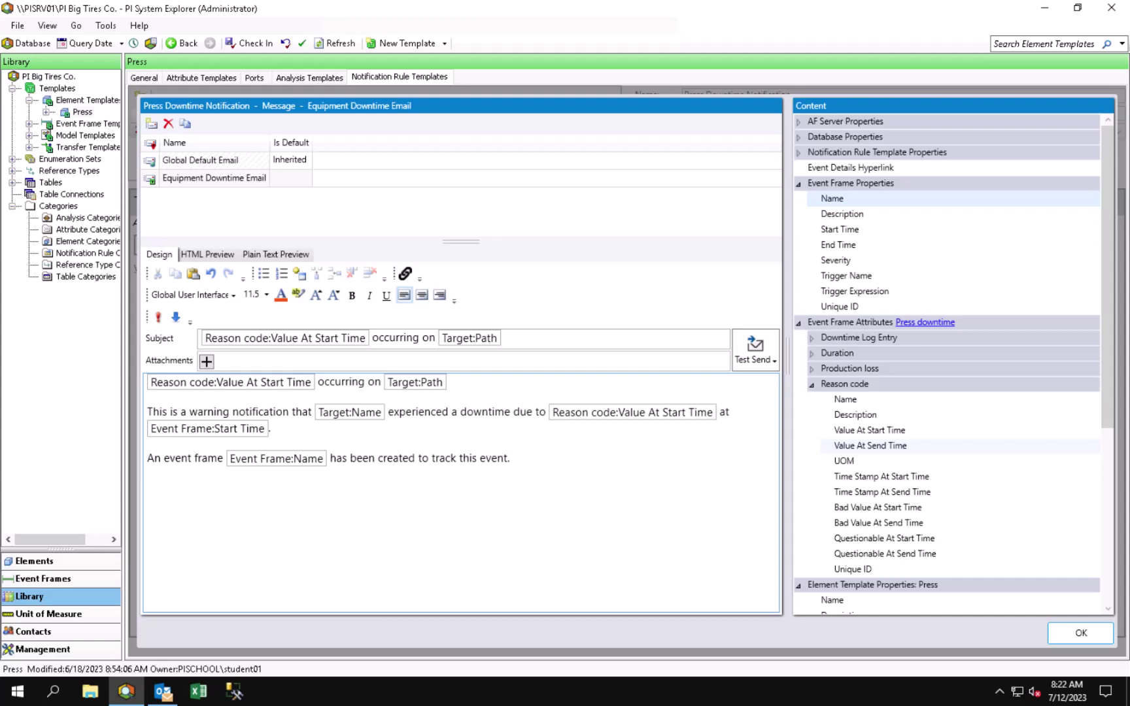
# Insert the Event Details Hyperlink field at the end of the email body
pyautogui.doubleClick(873, 170)
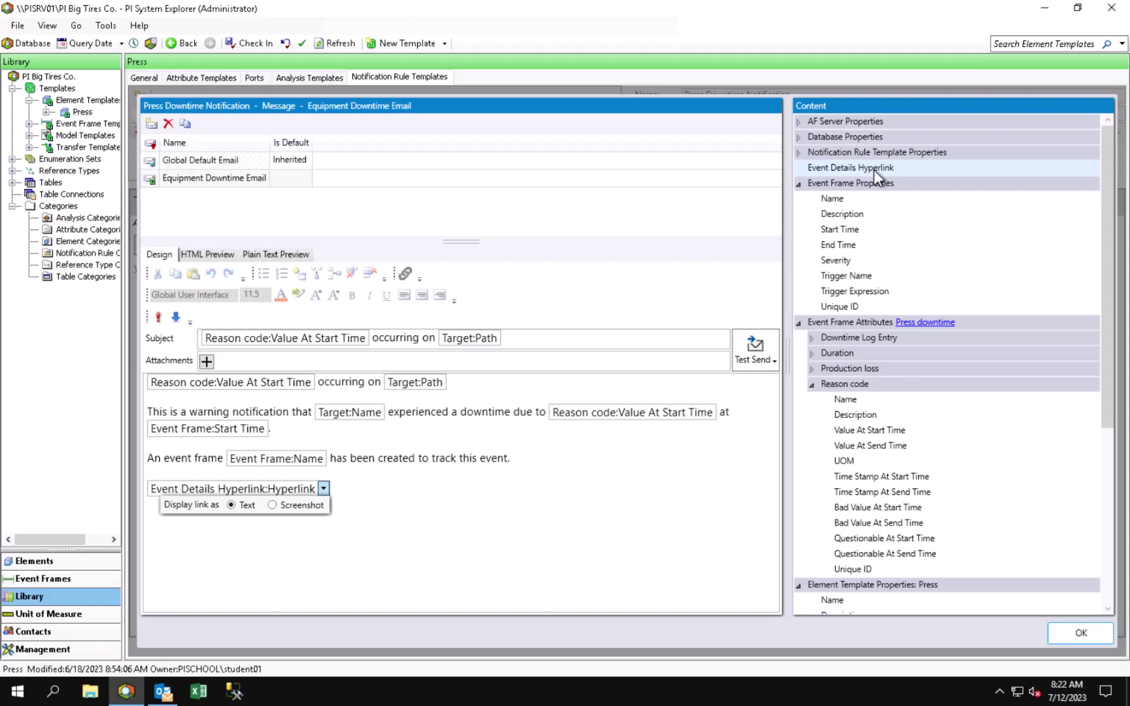
# Make the first body line bold, give the second paragraph a bright green highlight, and save
pyautogui.moveTo(149, 382); pyautogui.dragTo(471, 381)
pyautogui.click(352, 295)
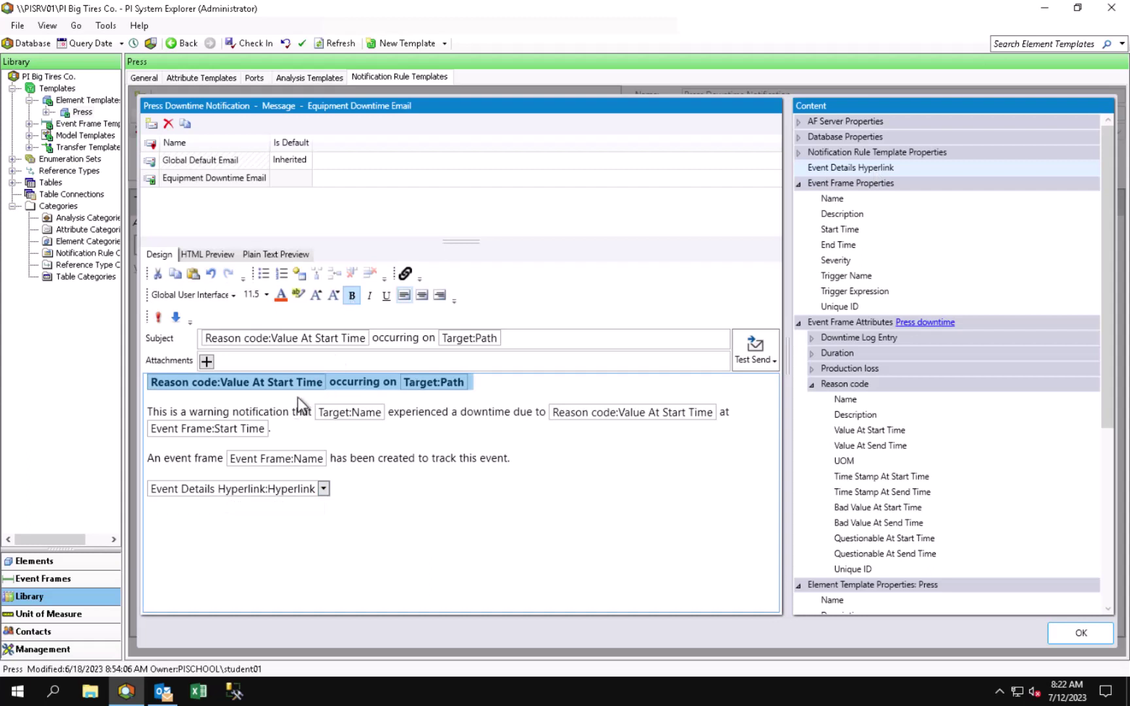
pyautogui.click(288, 431)
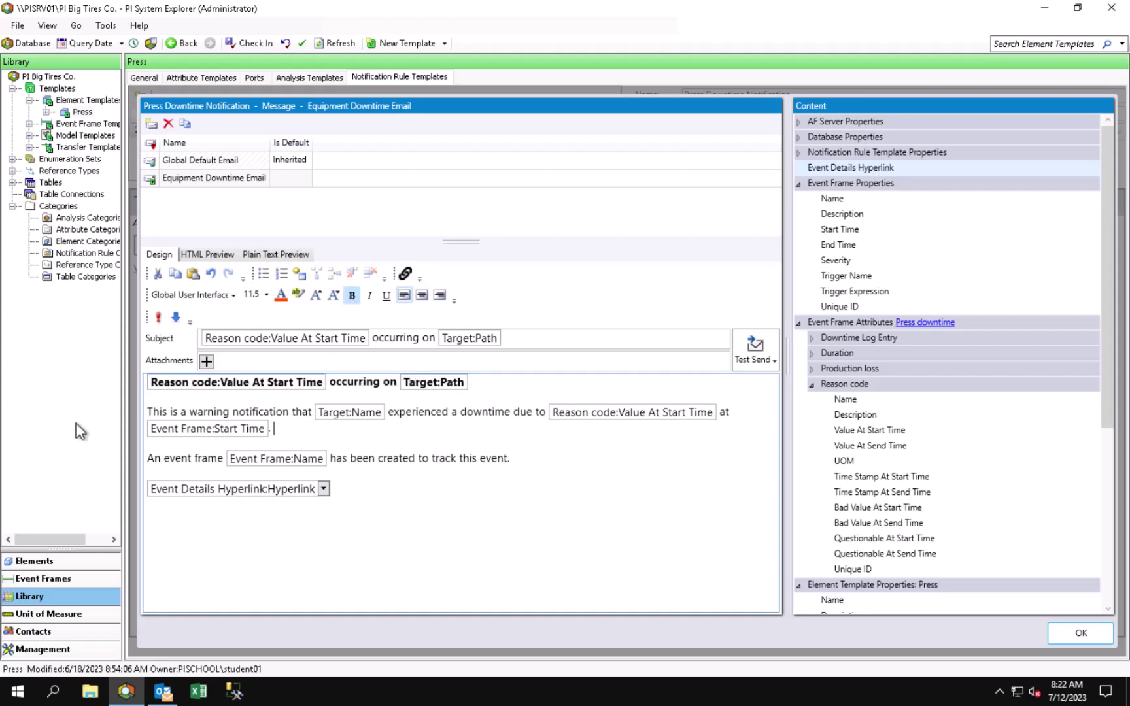
pyautogui.hotkey('shift', 'Home')
pyautogui.hotkey('shift', 'Up')
pyautogui.click(298, 294)
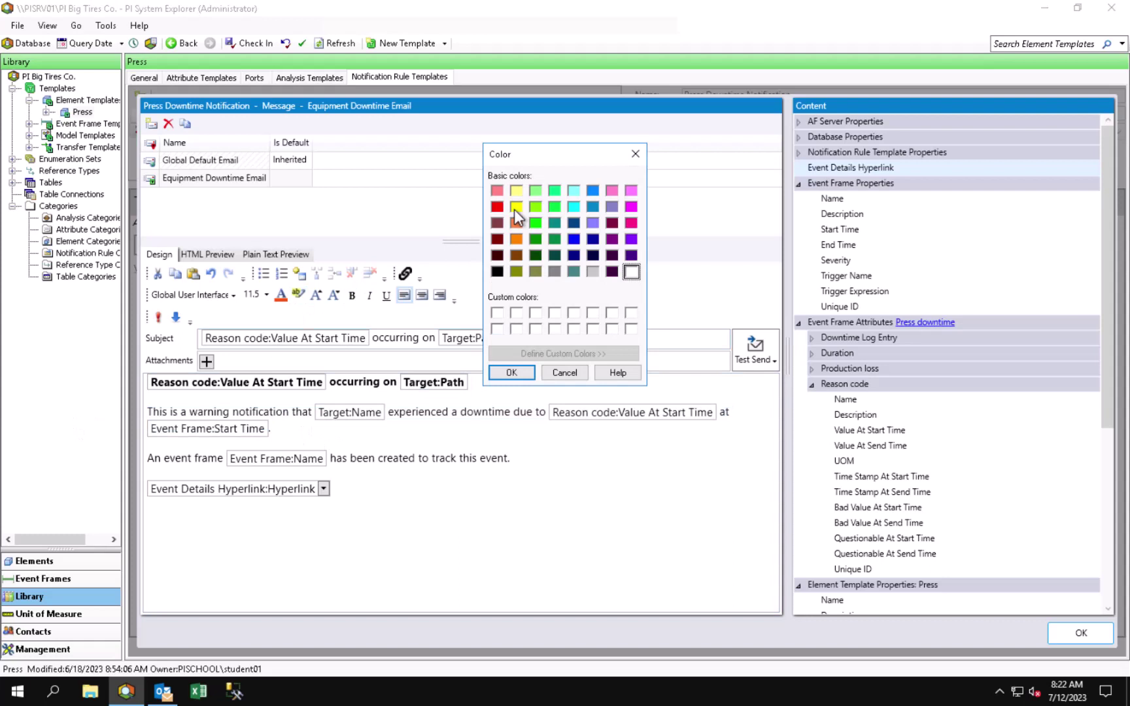
pyautogui.click(535, 222)
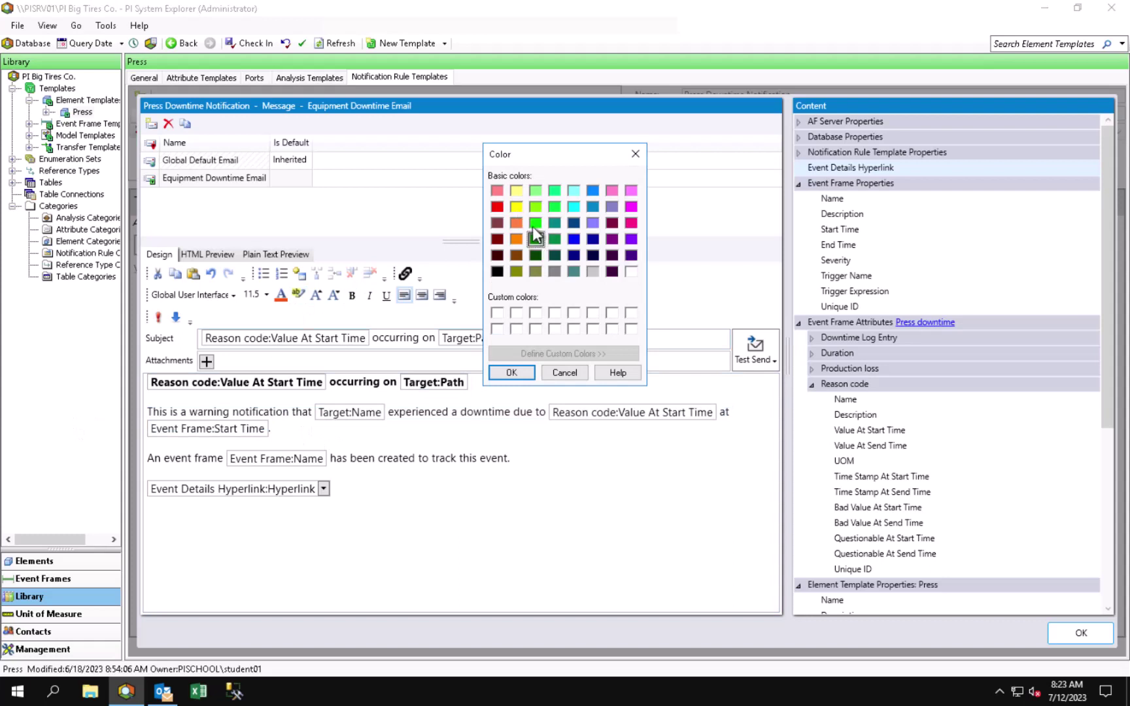
pyautogui.click(512, 373)
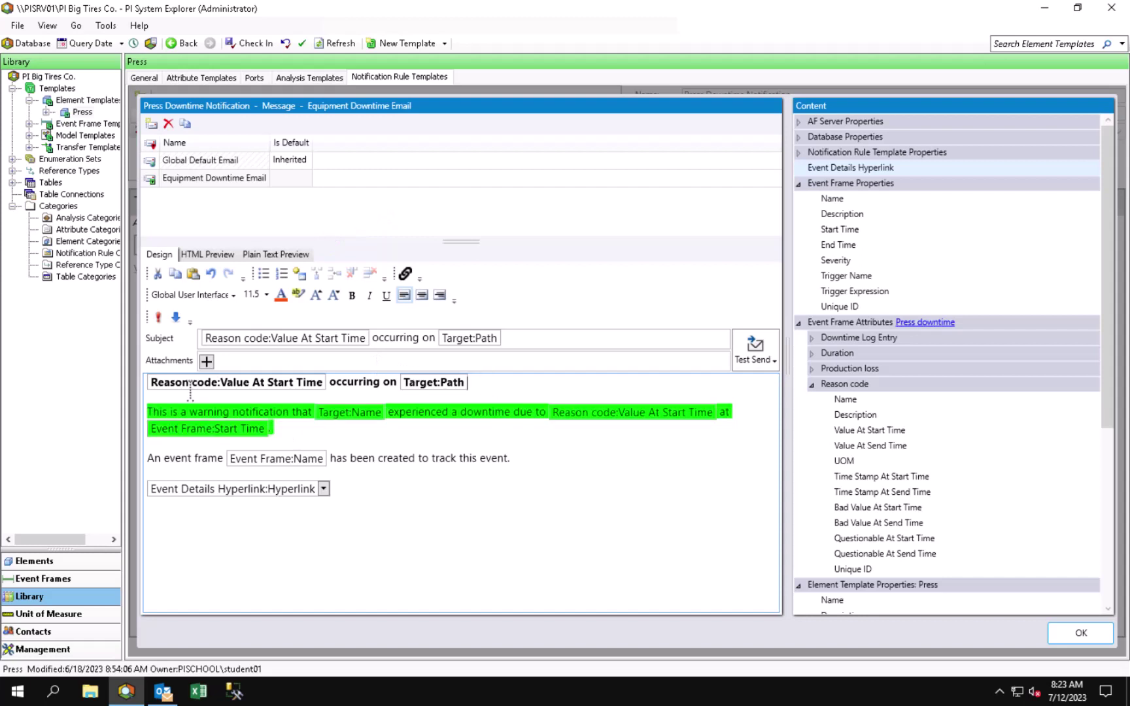
pyautogui.click(1076, 635)
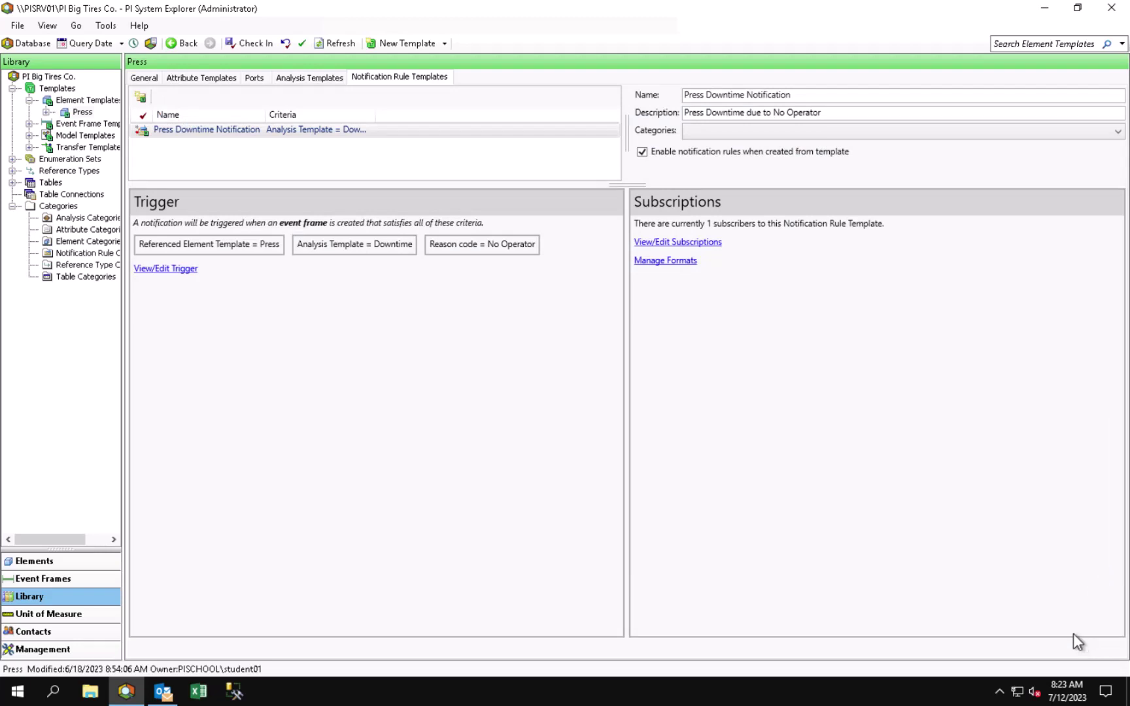
# Set the email subscriber's subscription format to Equipment Downtime Email
pyautogui.click(703, 244)
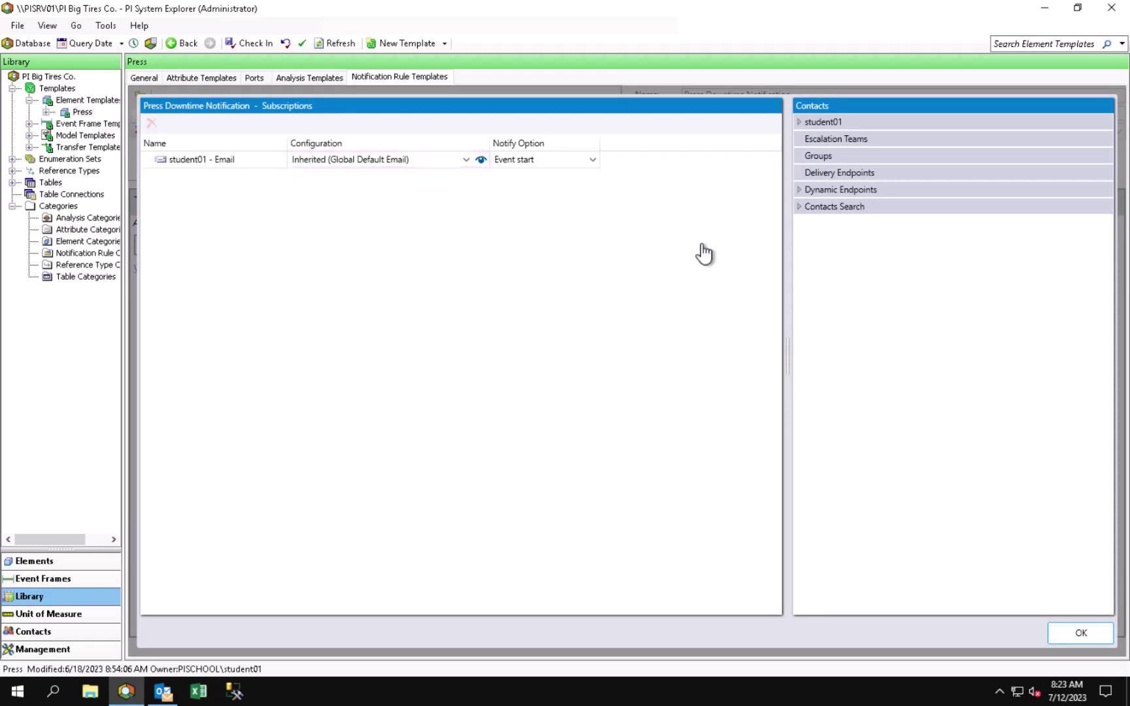
pyautogui.click(465, 159)
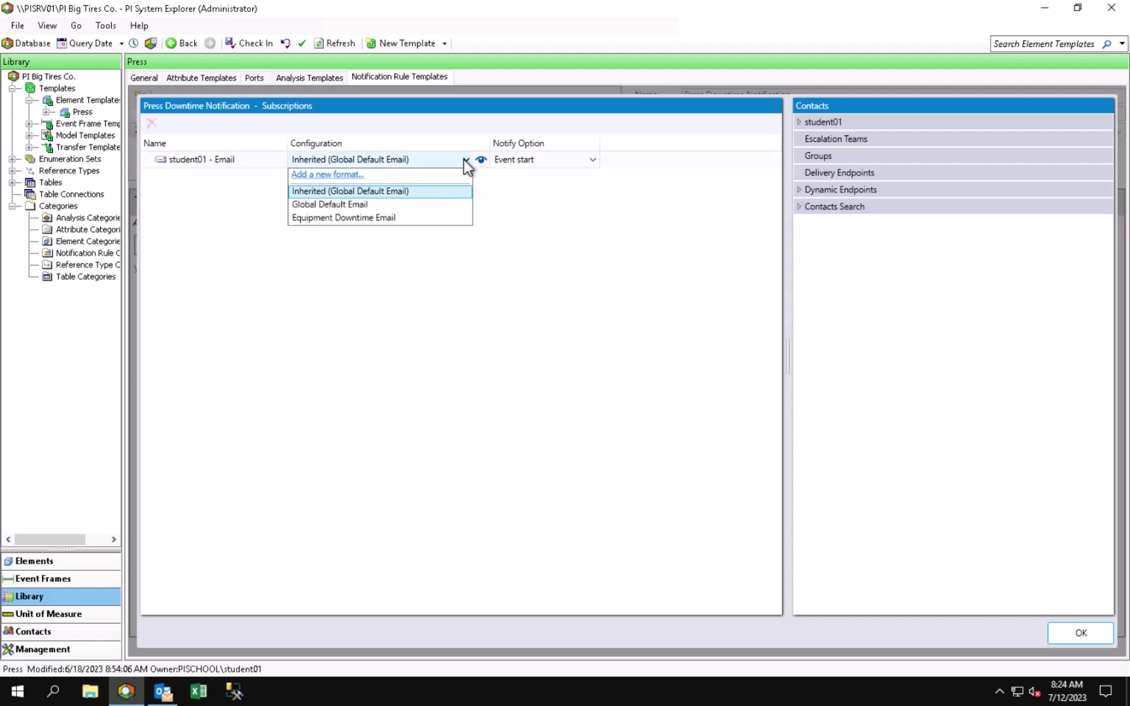
pyautogui.click(389, 219)
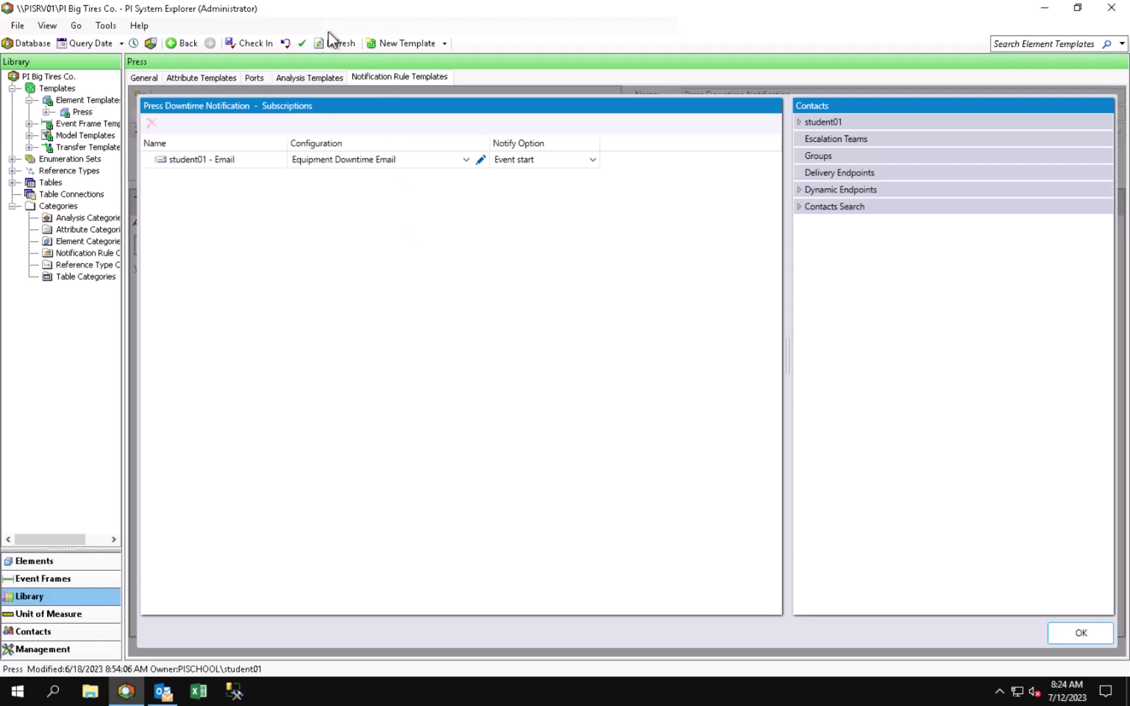
# Check in the edited Press Downtime Notification template
pyautogui.click(253, 44)
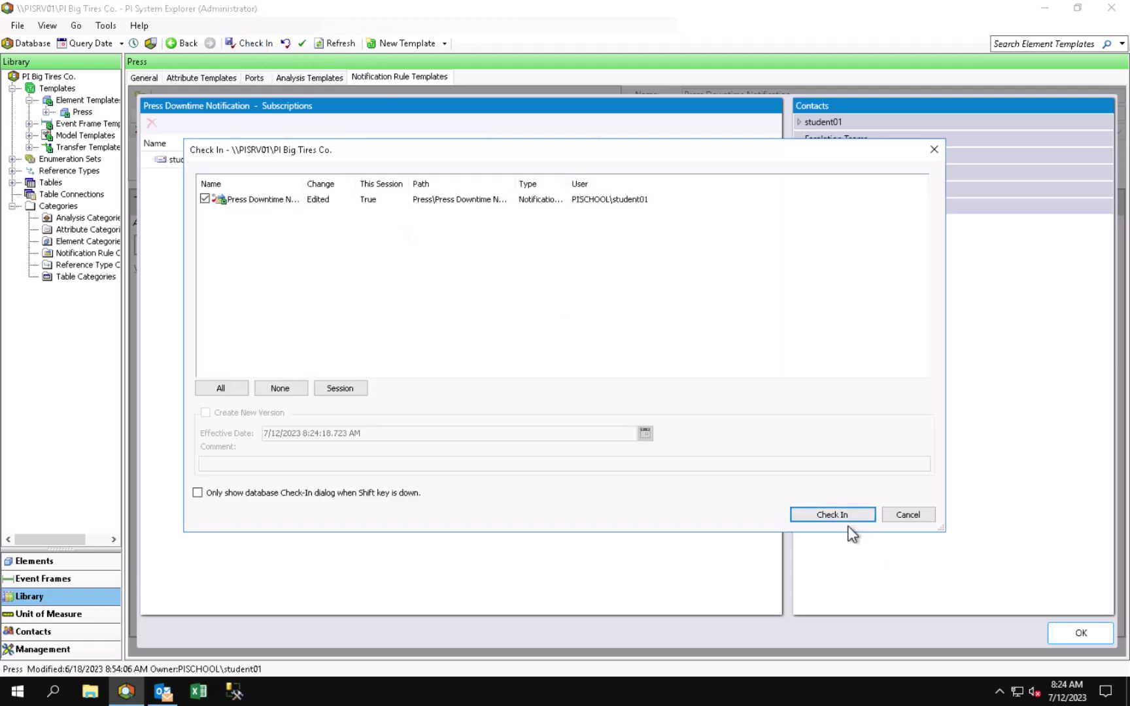
pyautogui.click(832, 515)
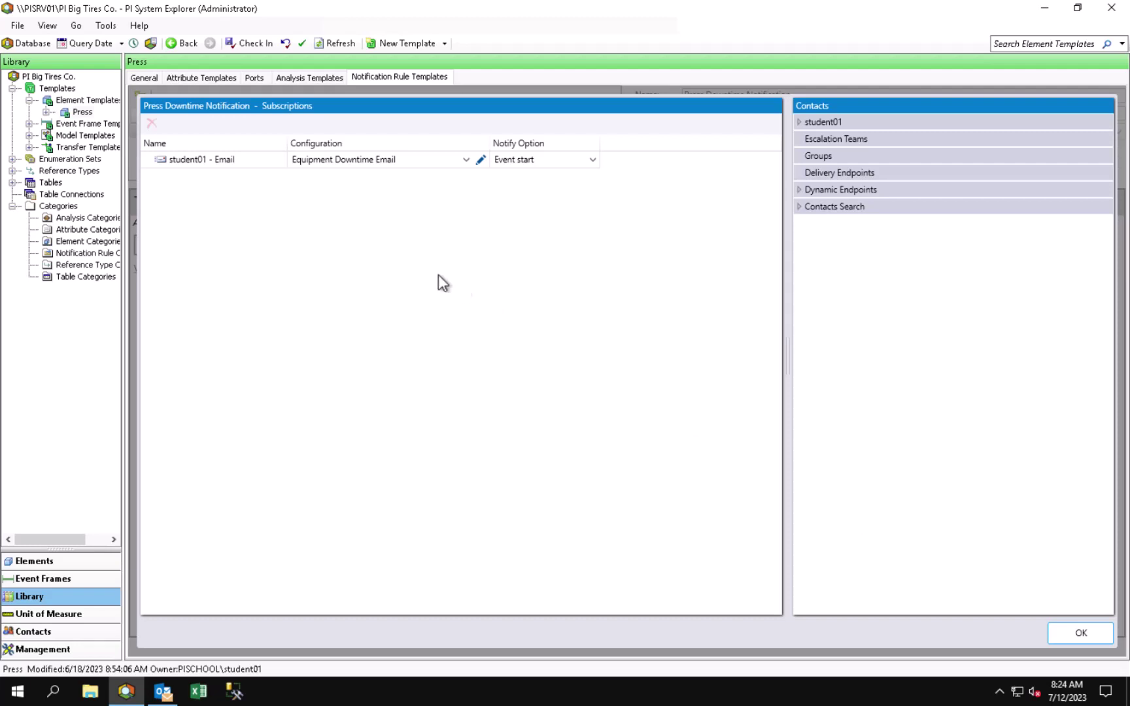
# Open Tools > Global Formats and select the Global Default Email format
pyautogui.click(105, 25)
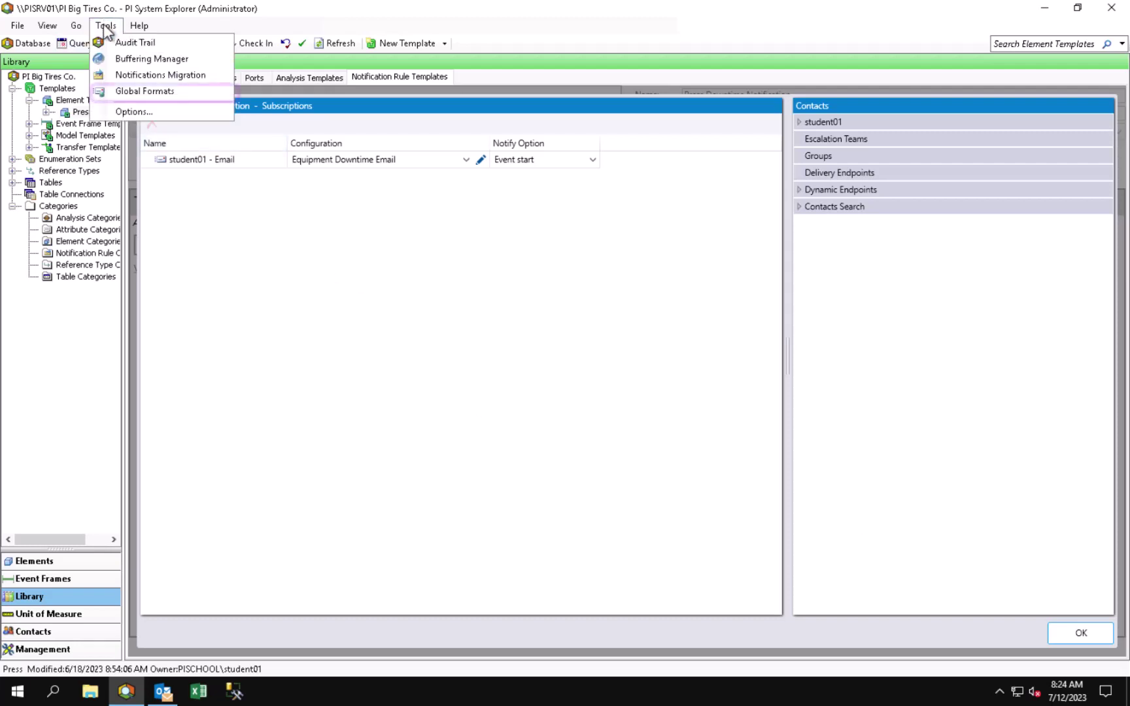
pyautogui.click(123, 95)
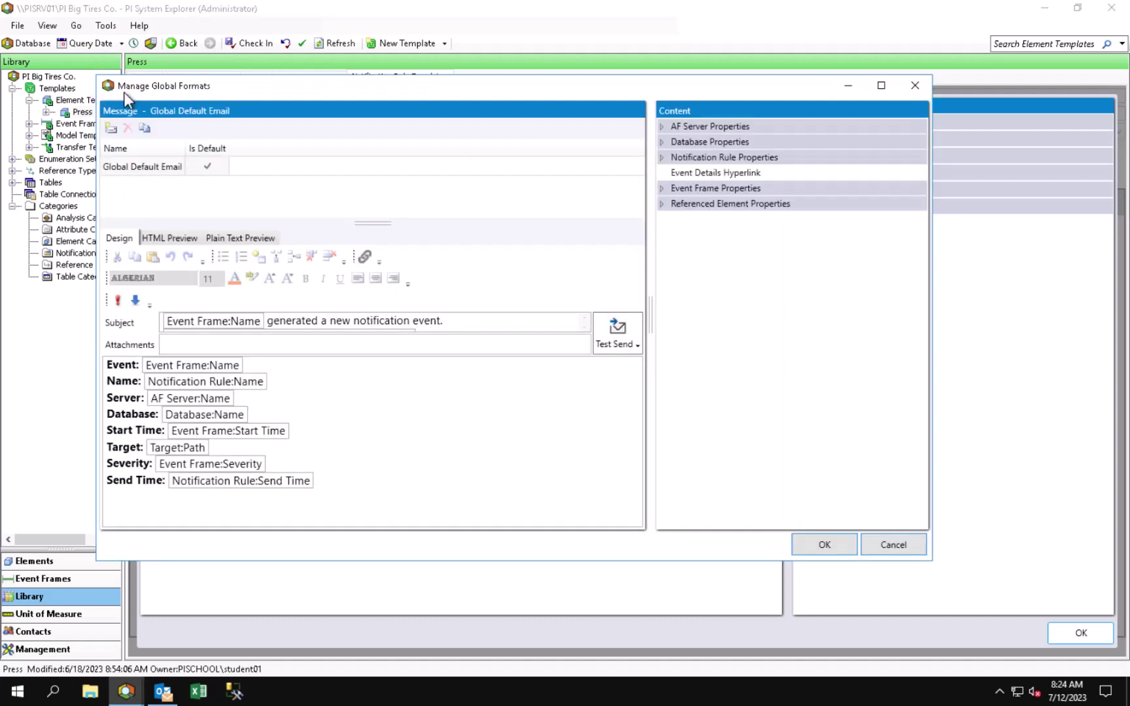
pyautogui.click(156, 167)
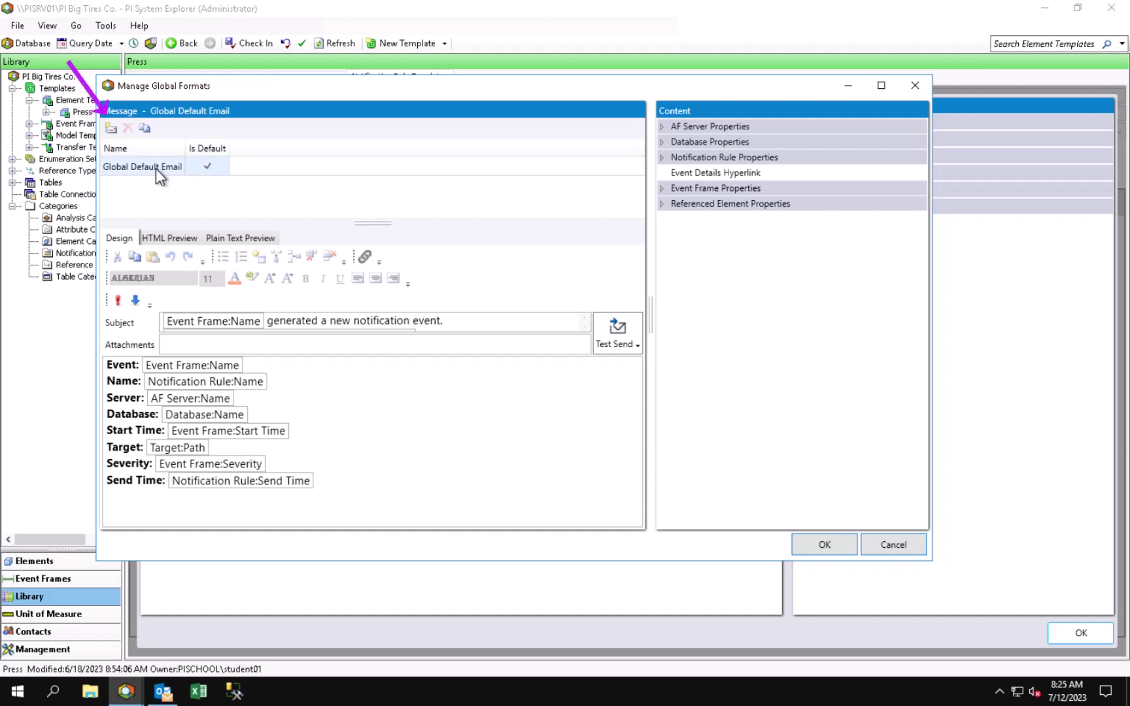
# Create New Format - 1 and expand the Database, Event Frame and Referenced Element property lists
pyautogui.click(111, 128)
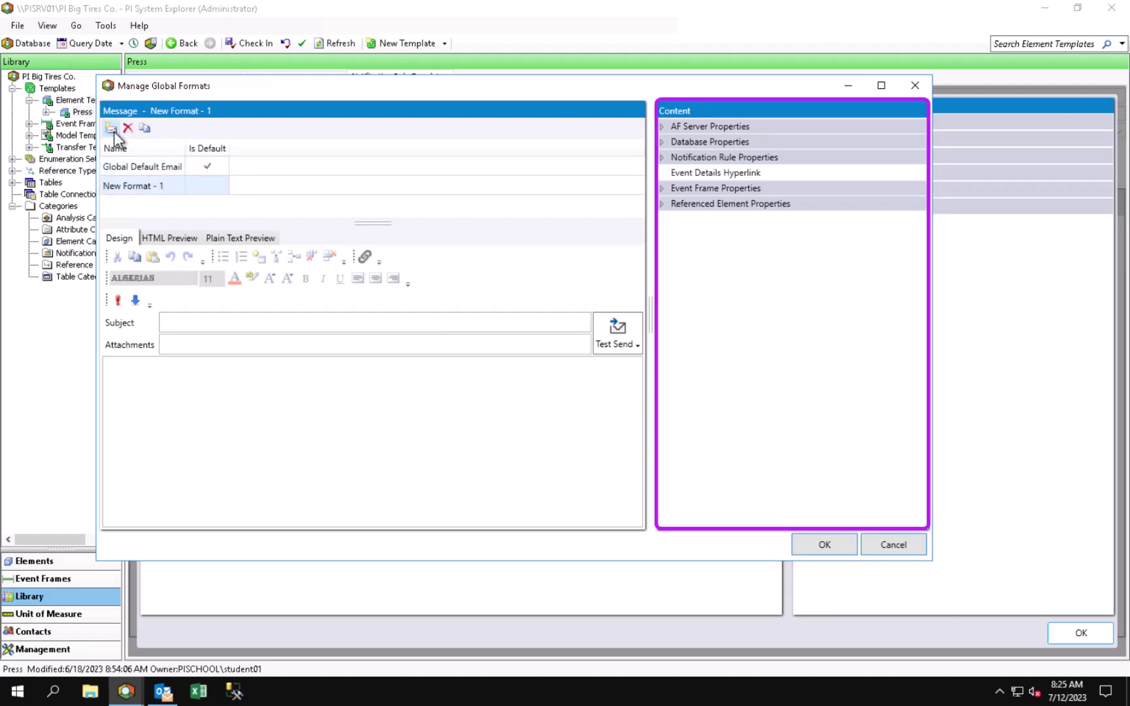
pyautogui.click(663, 143)
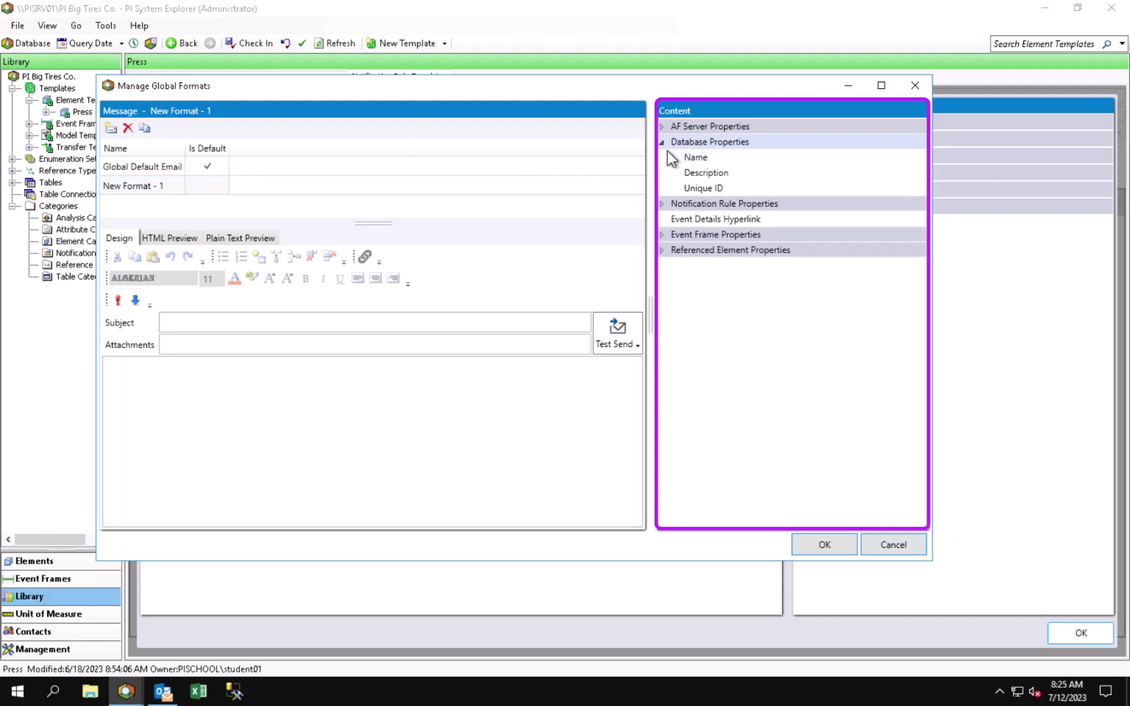
pyautogui.click(662, 234)
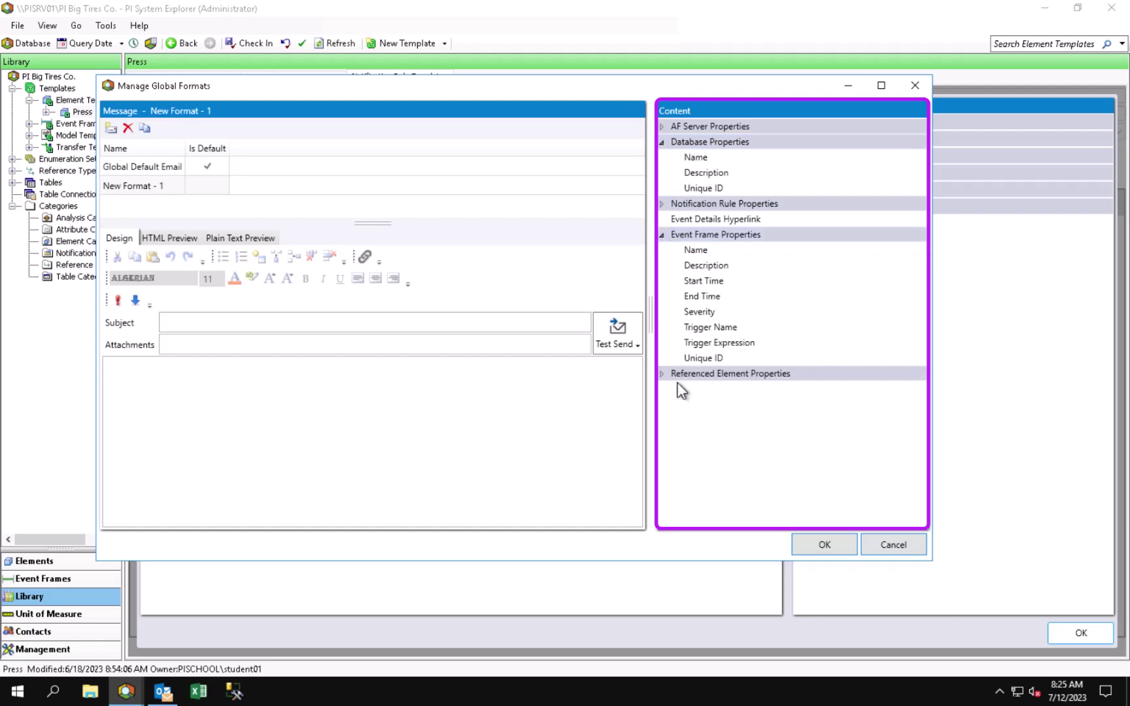
pyautogui.click(662, 374)
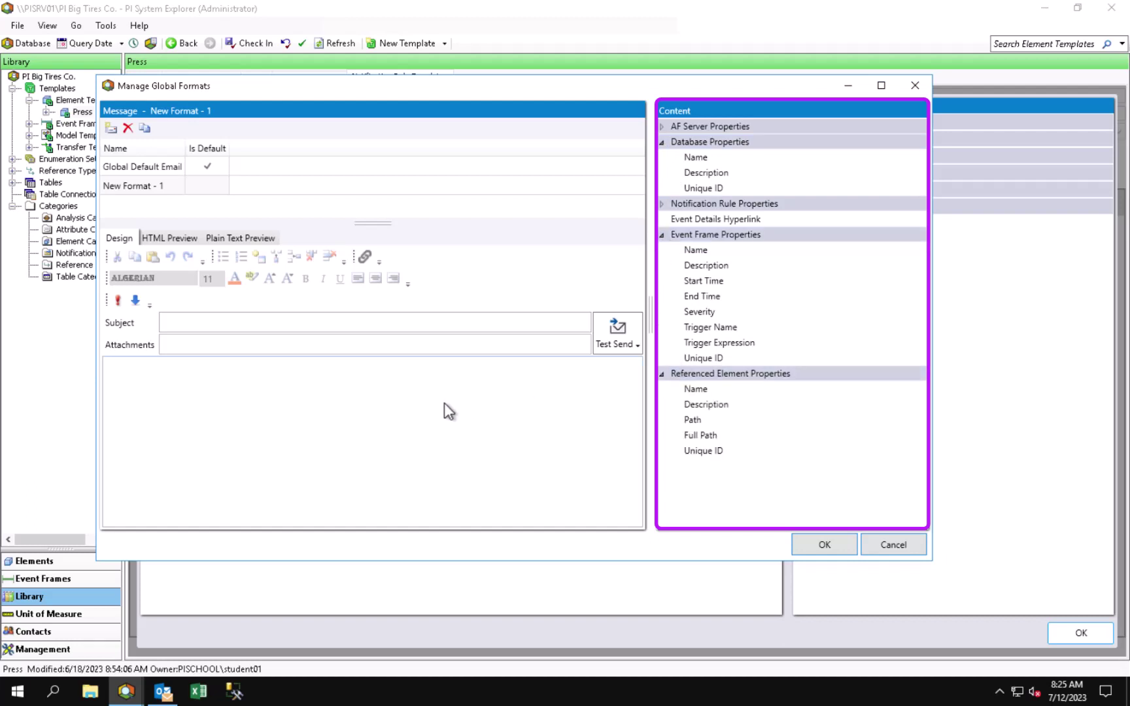